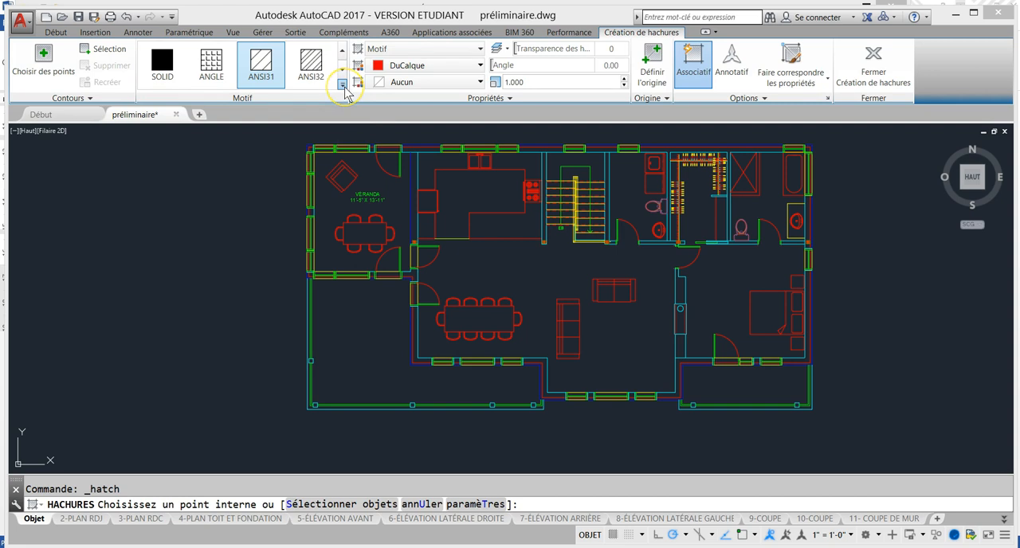
Hatch the L-shaped terrace beside the veranda, including the strip outside its railing, with the LINE pattern
drag(344, 73, 342, 194)
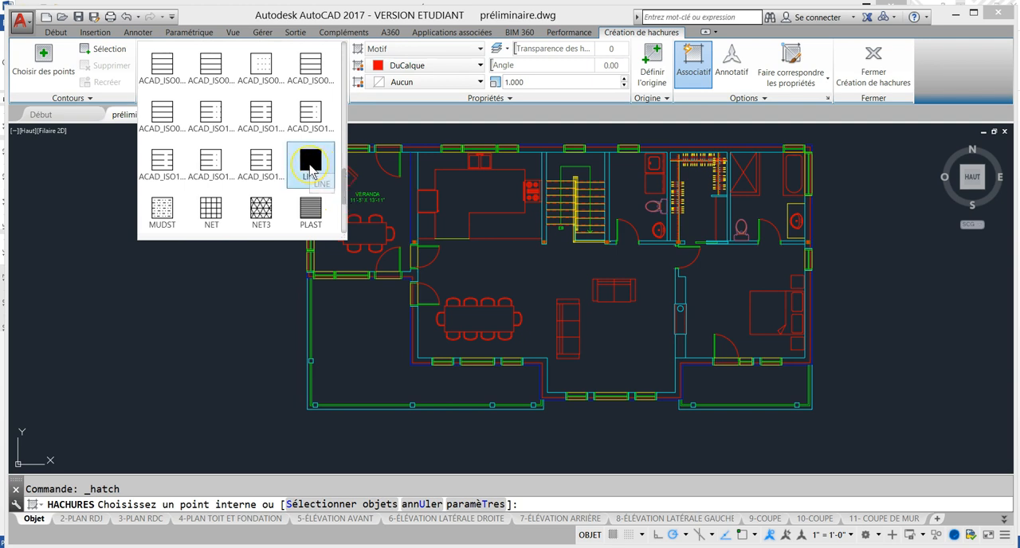
click(310, 169)
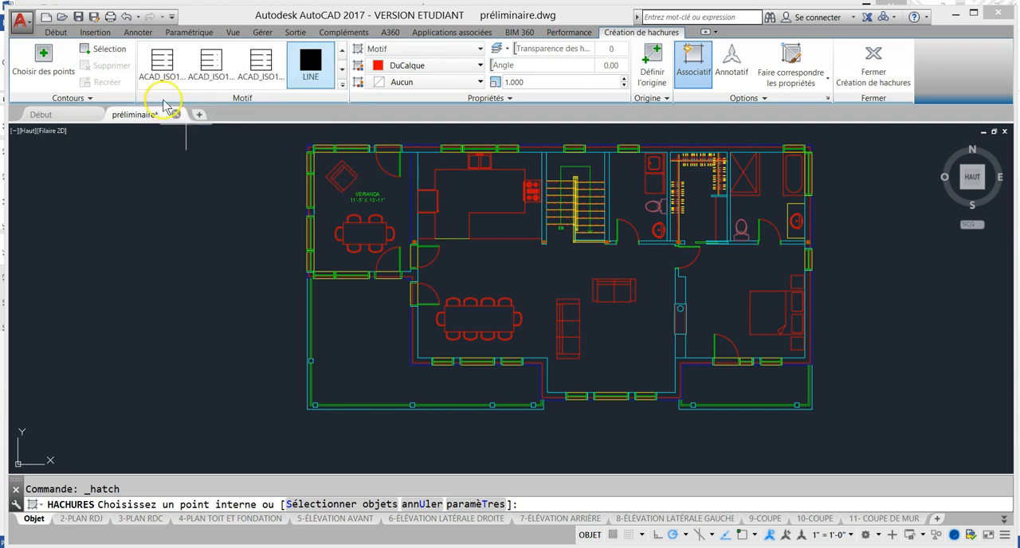
click(339, 335)
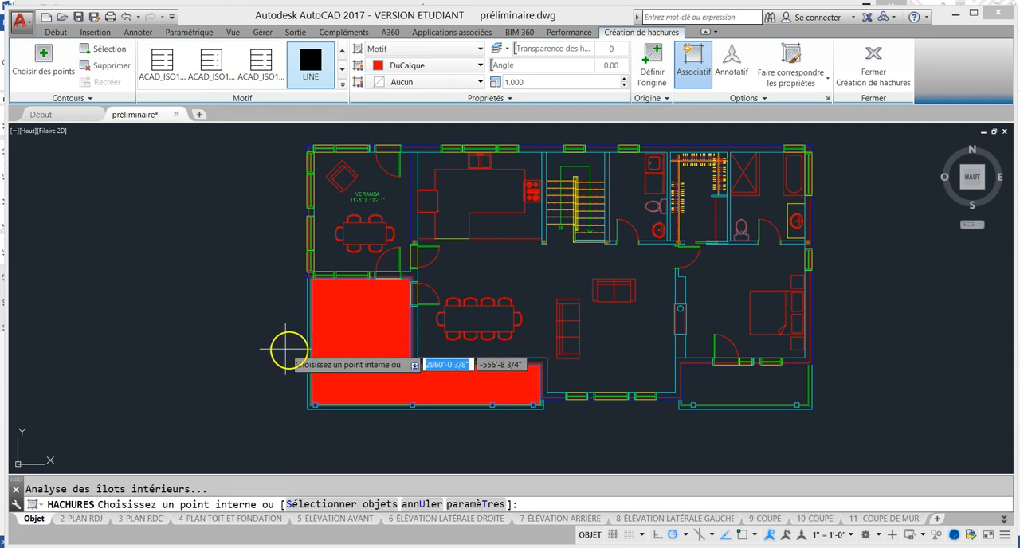
scroll(314, 343, up, 5)
scroll(326, 341, down, 2)
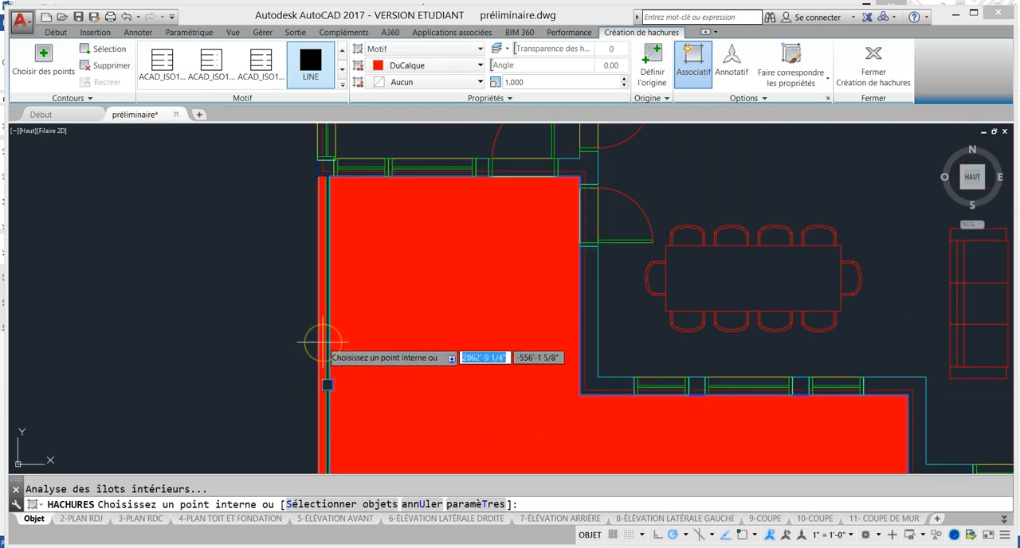
scroll(293, 266, down, 3)
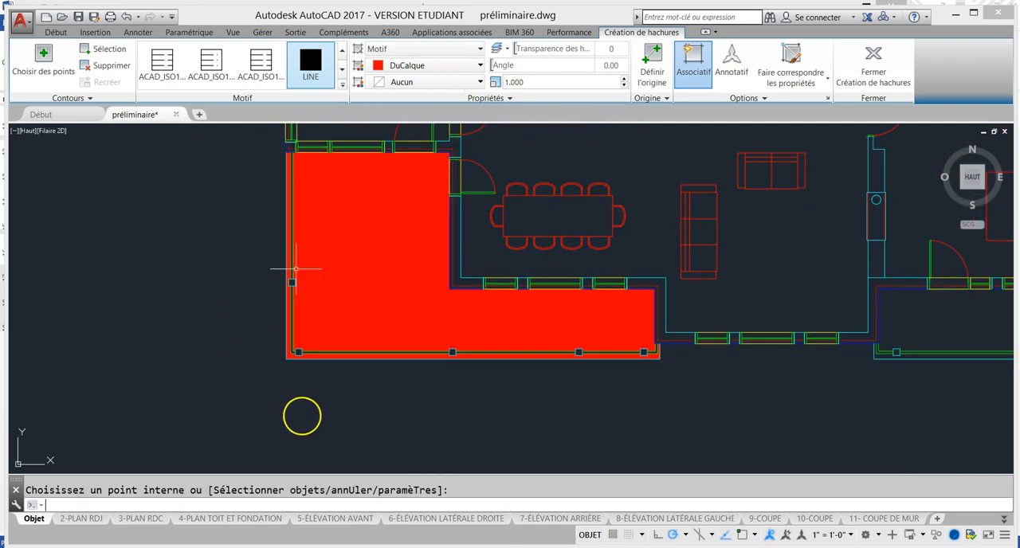
key(Return)
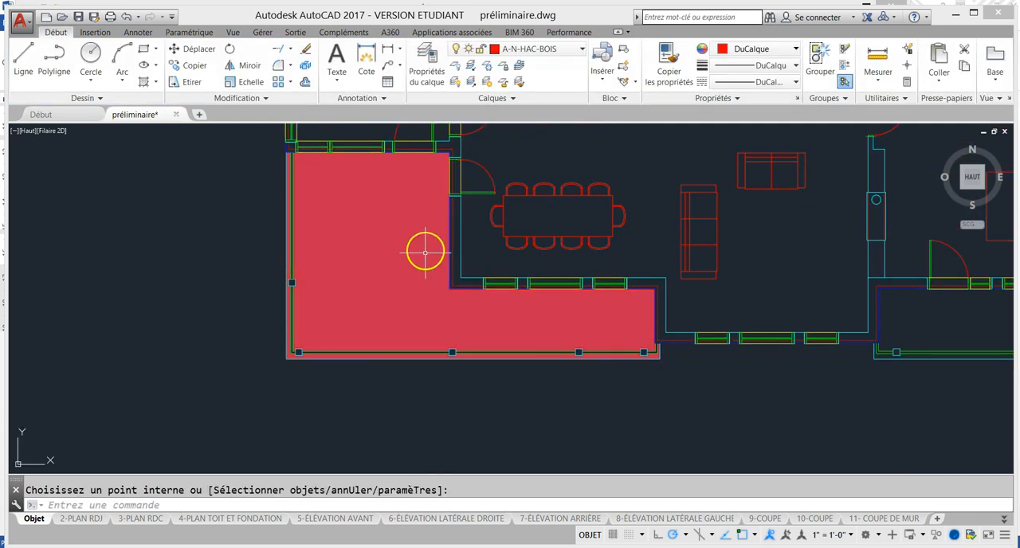
Set the terrace hatch's scale to 48
click(393, 291)
click(544, 82)
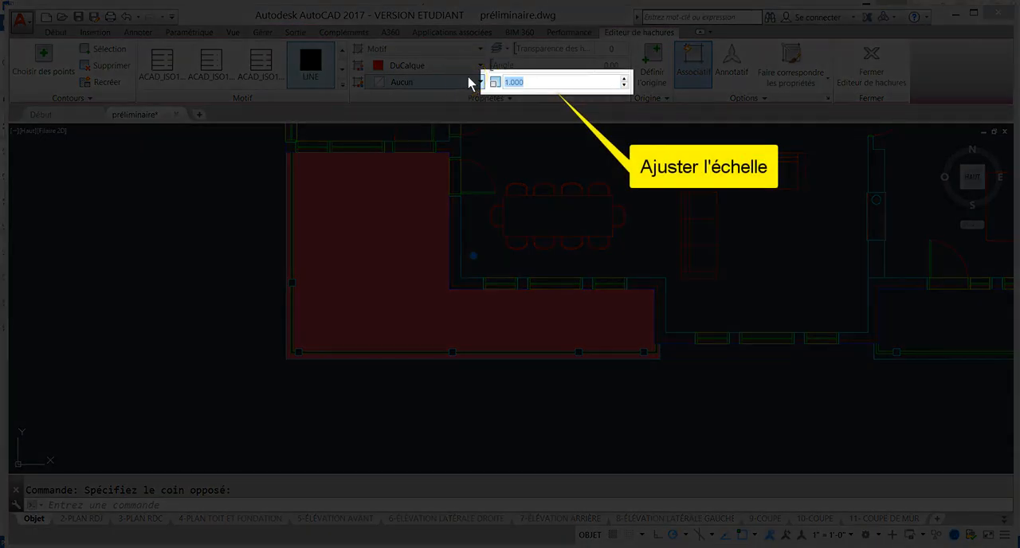
text(48)
key(Return)
click(580, 155)
click(519, 158)
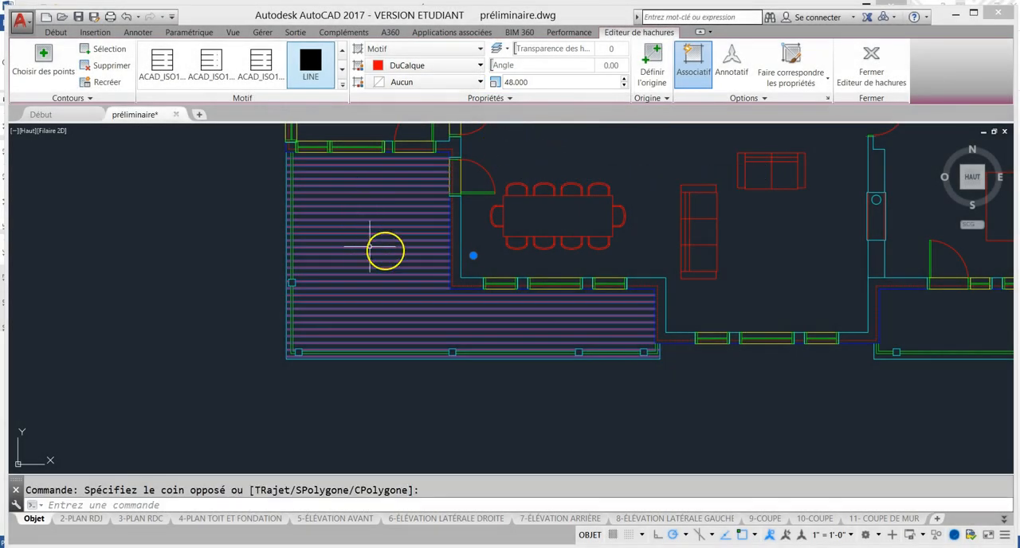
click(191, 310)
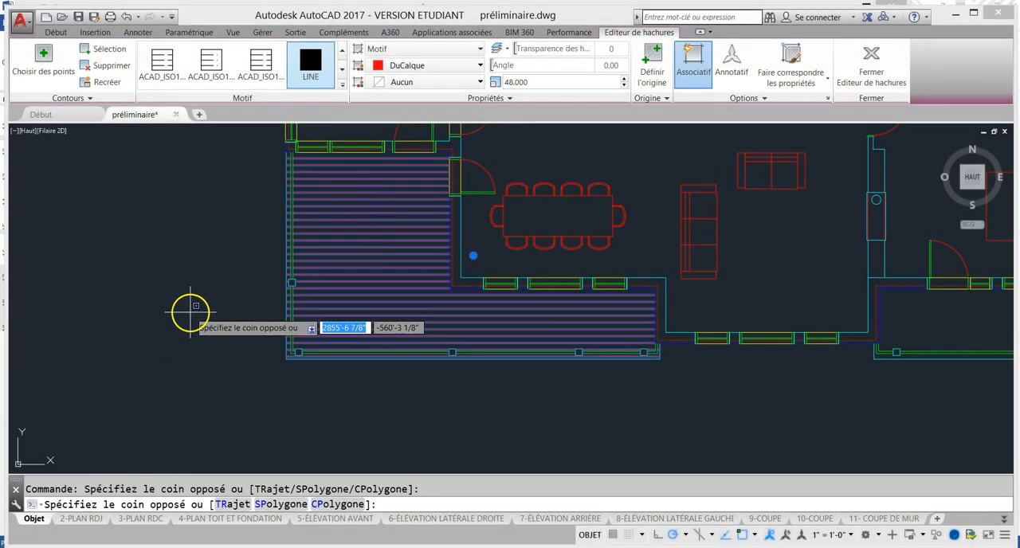
key(Escape)
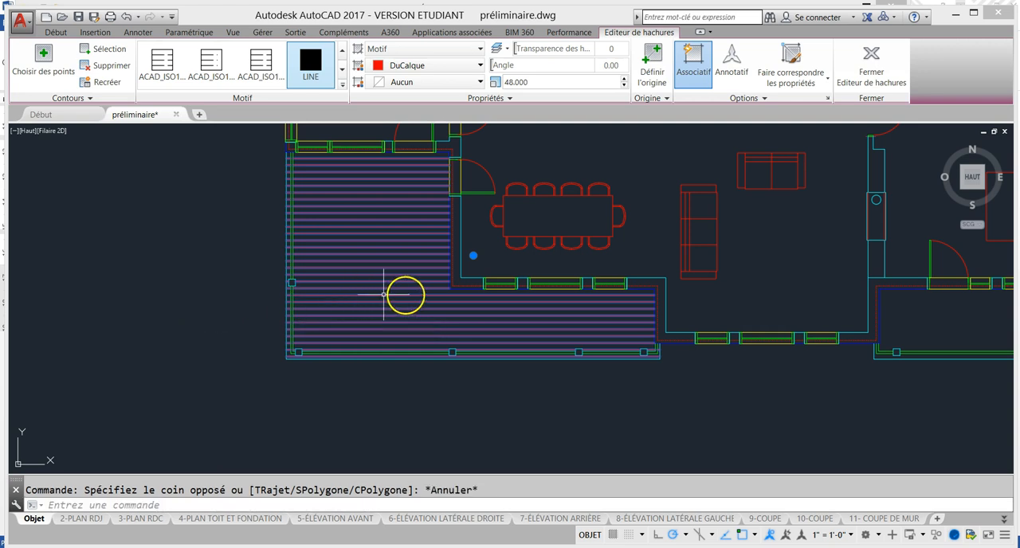
Open the terrace hatch for editing and change its pattern type to Défini par l'utilisateur
scroll(406, 293, up, 2)
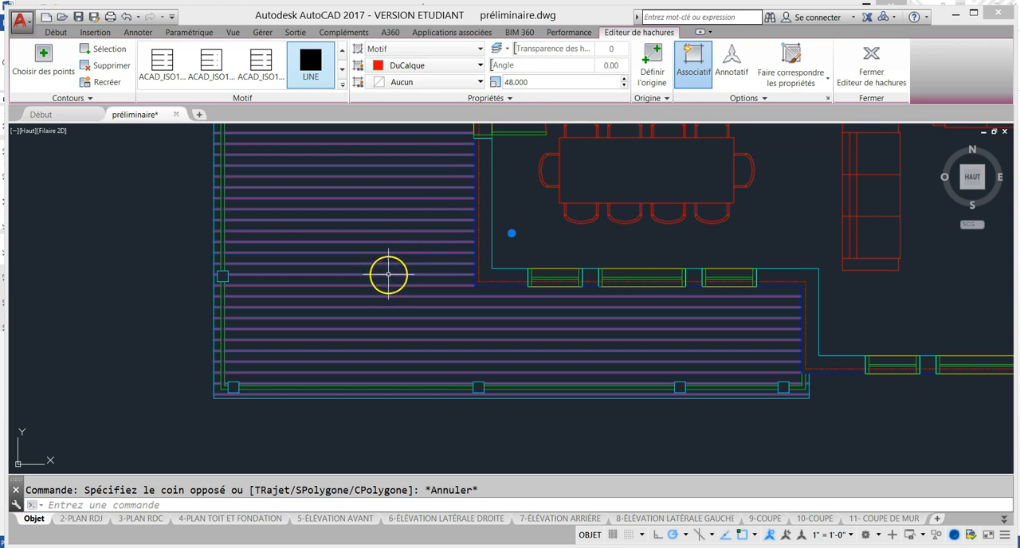
scroll(390, 271, down, 2)
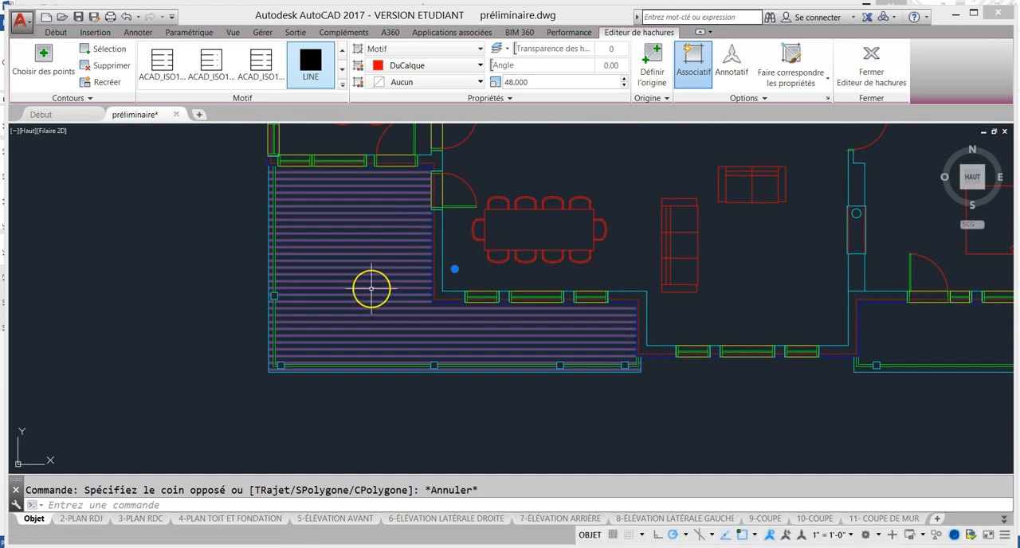
right_click(372, 290)
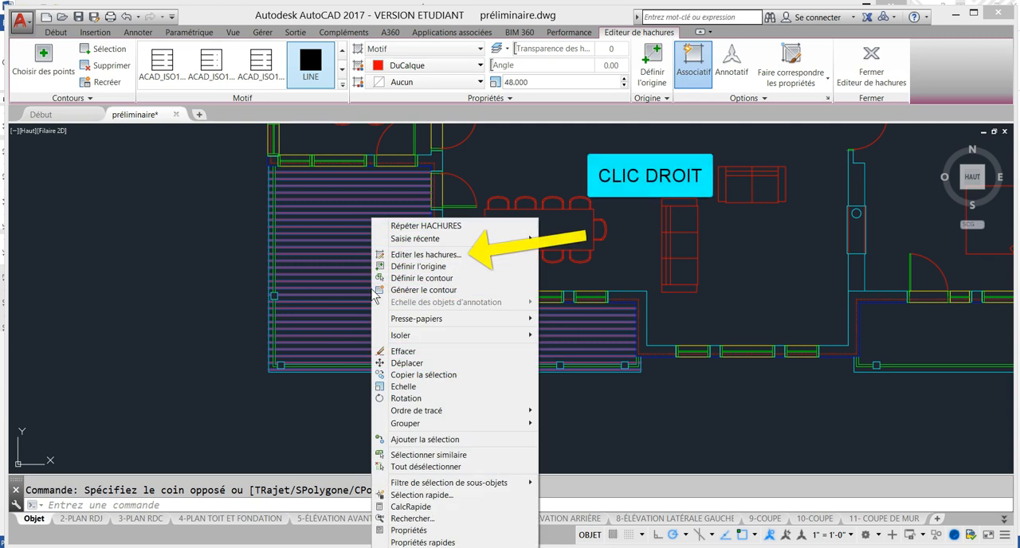
click(431, 255)
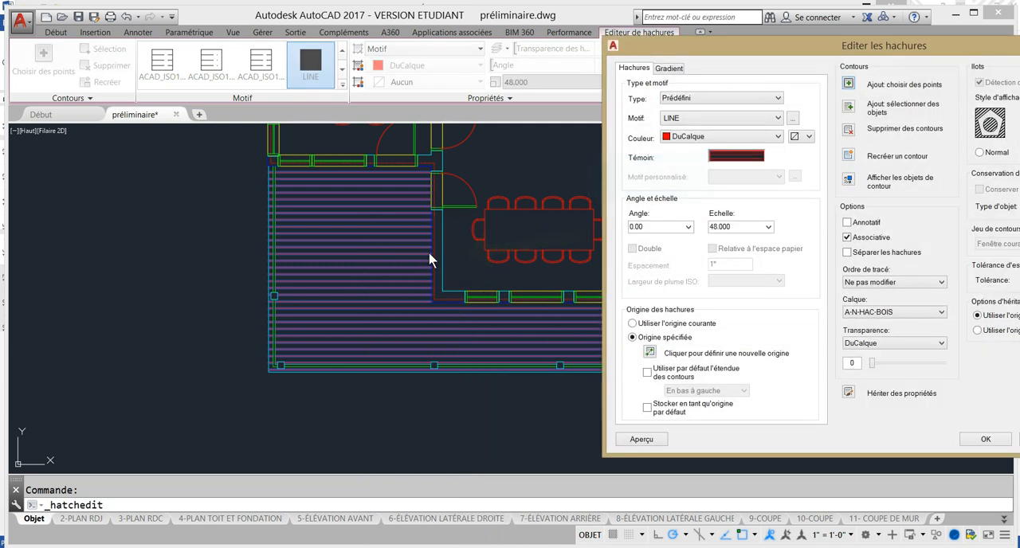
drag(785, 62, 669, 70)
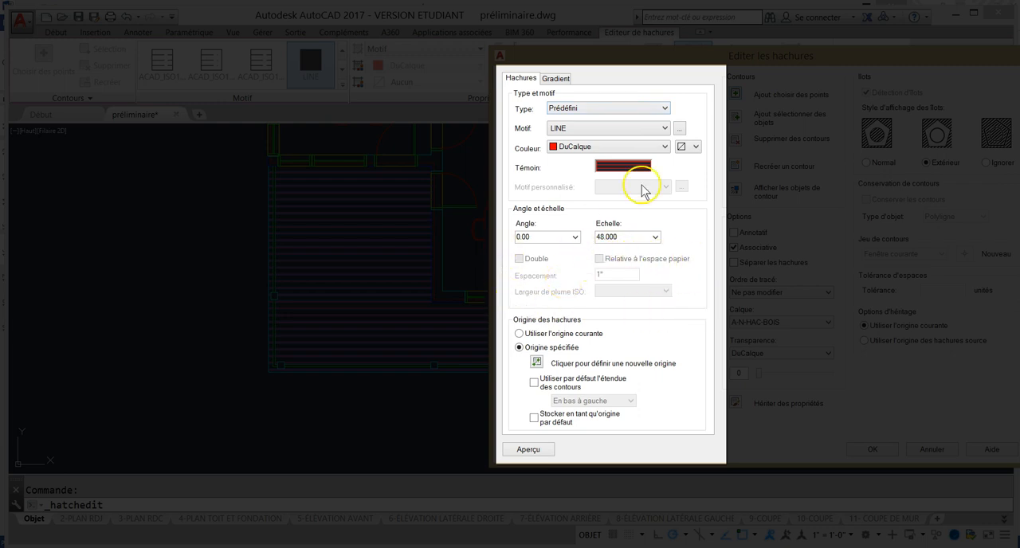
click(665, 108)
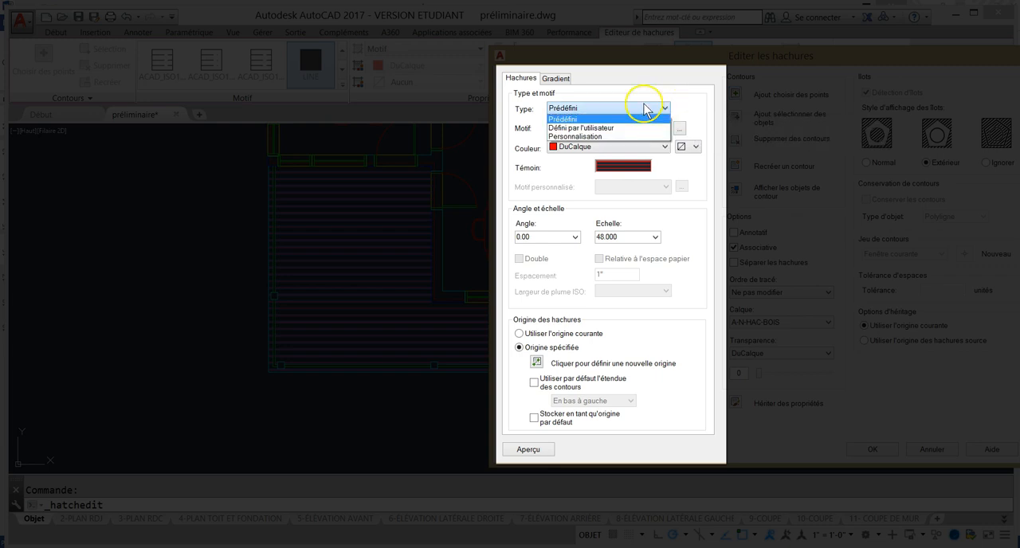
click(586, 129)
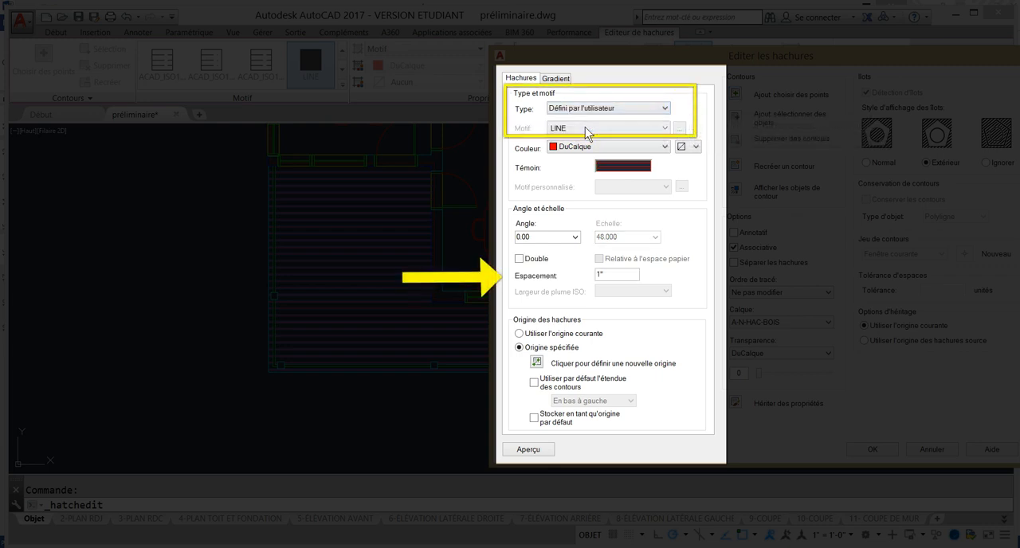
Set the terrace hatch's line spacing to 5.5 and preview it in the drawing
click(618, 276)
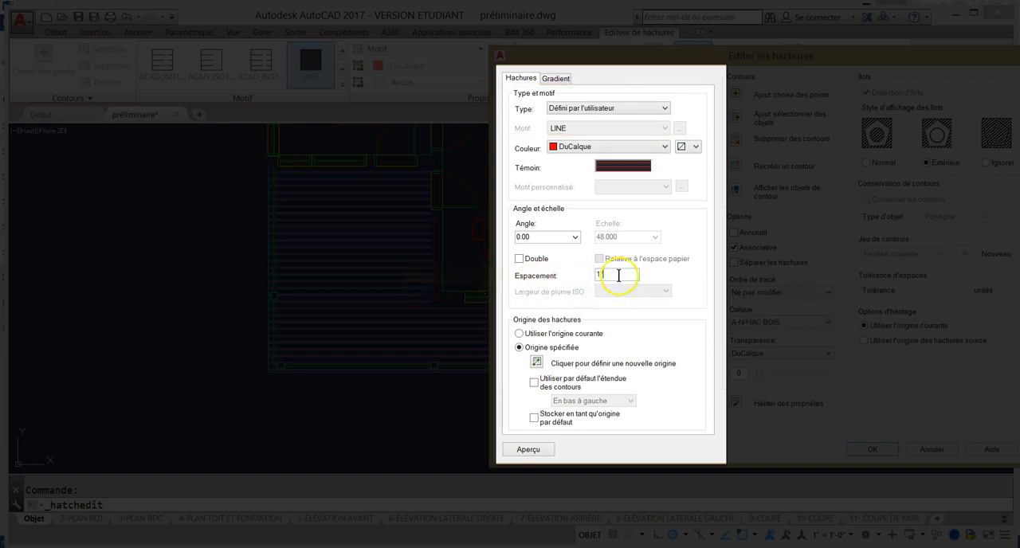
text(5.5)
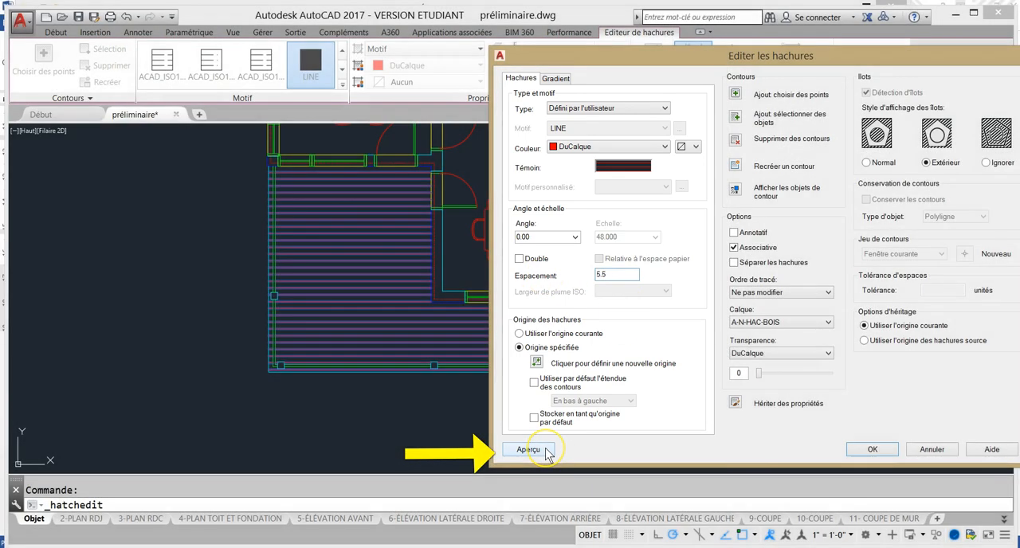
click(528, 449)
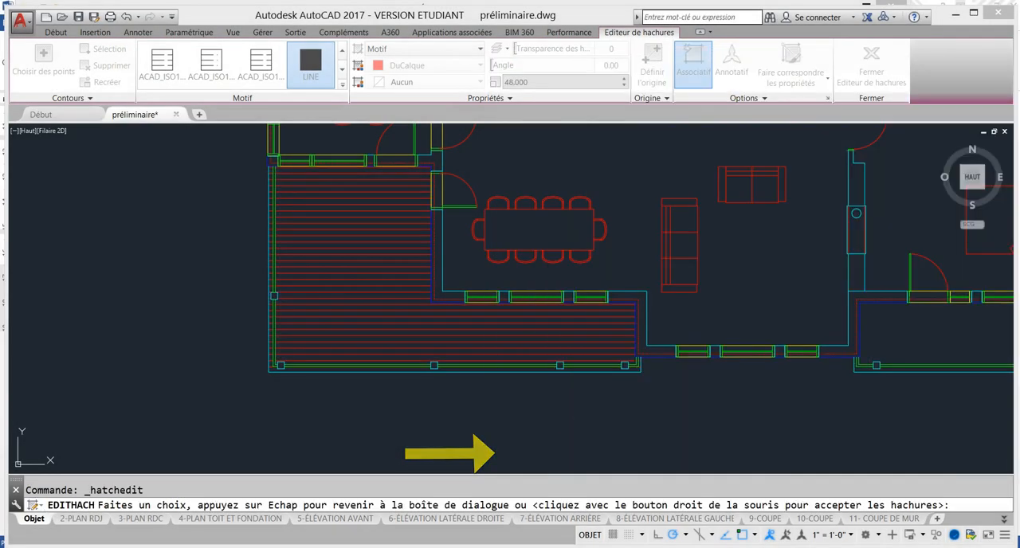
scroll(381, 324, up, 2)
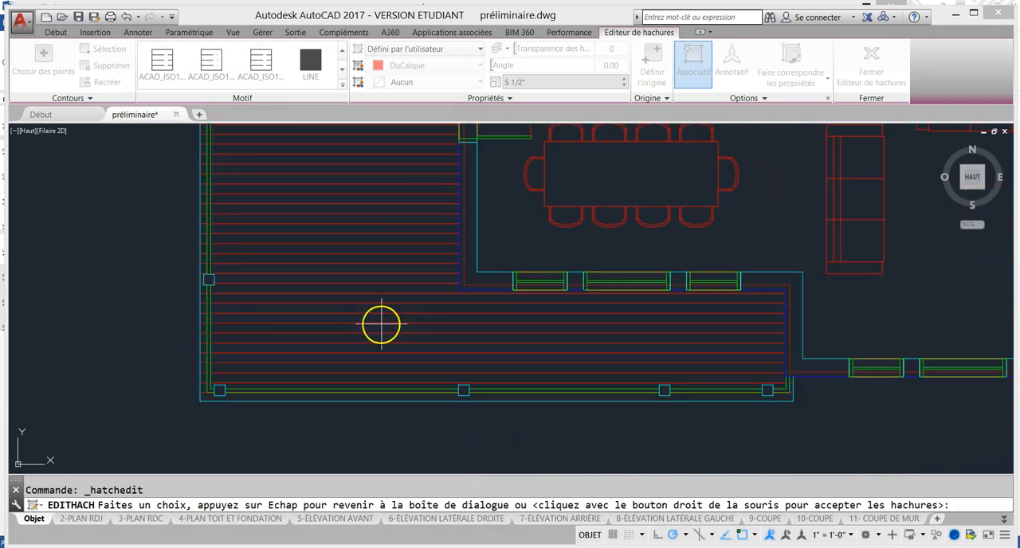
Preview the terrace hatch with the Double option enabled, and return to its settings
key(Escape)
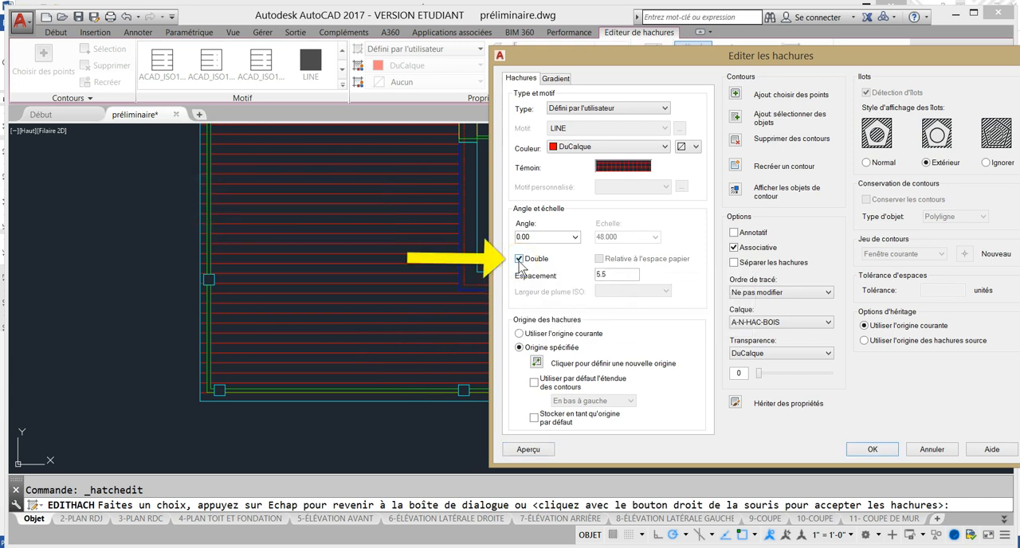
click(530, 449)
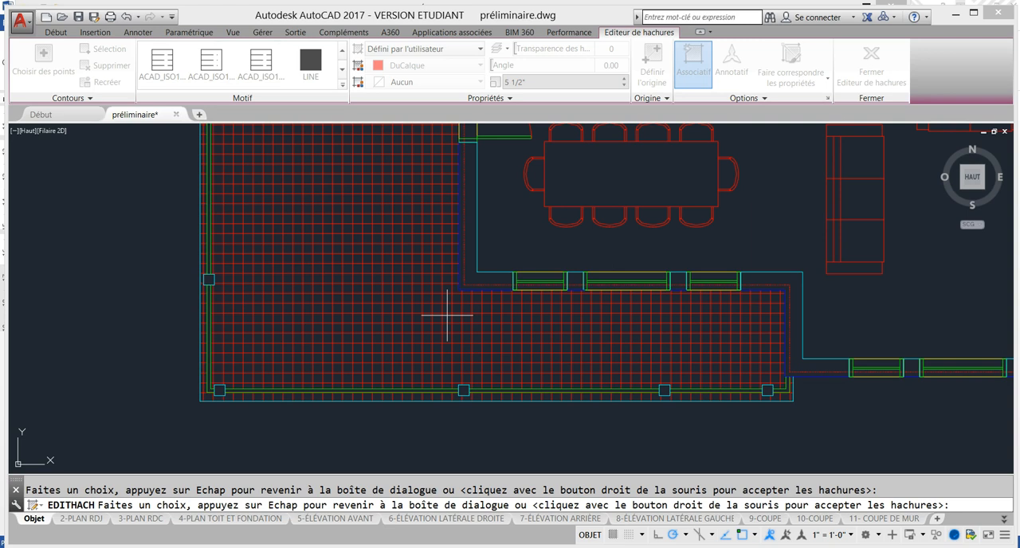
click(447, 315)
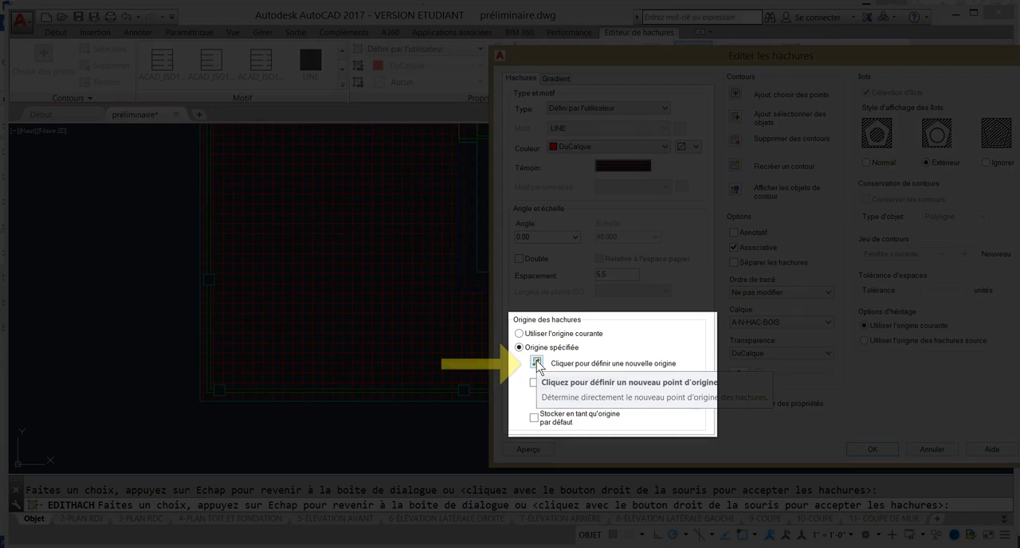
Set the hatch origin to the terrace's lower-left outer corner, preview it and accept the edited hatch
click(538, 363)
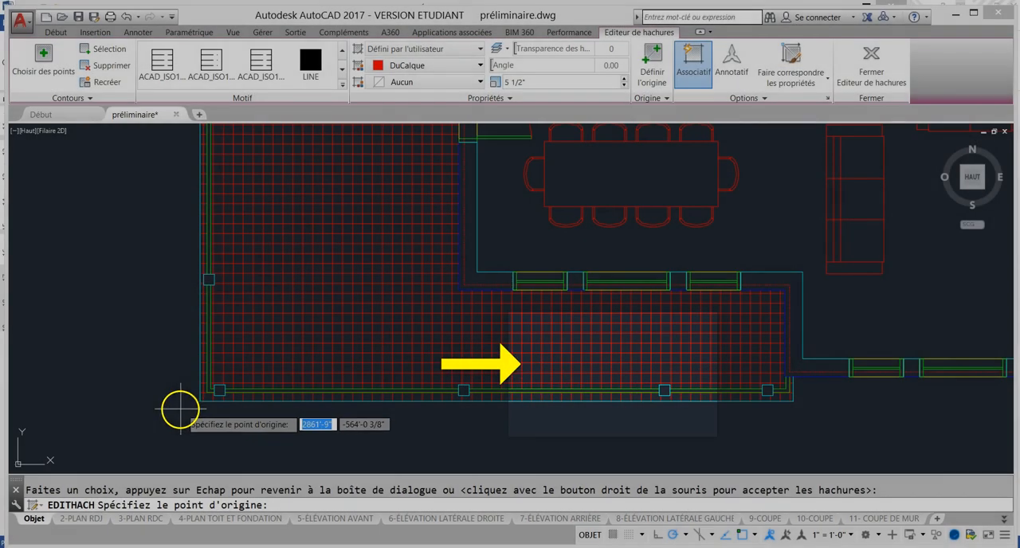
click(200, 400)
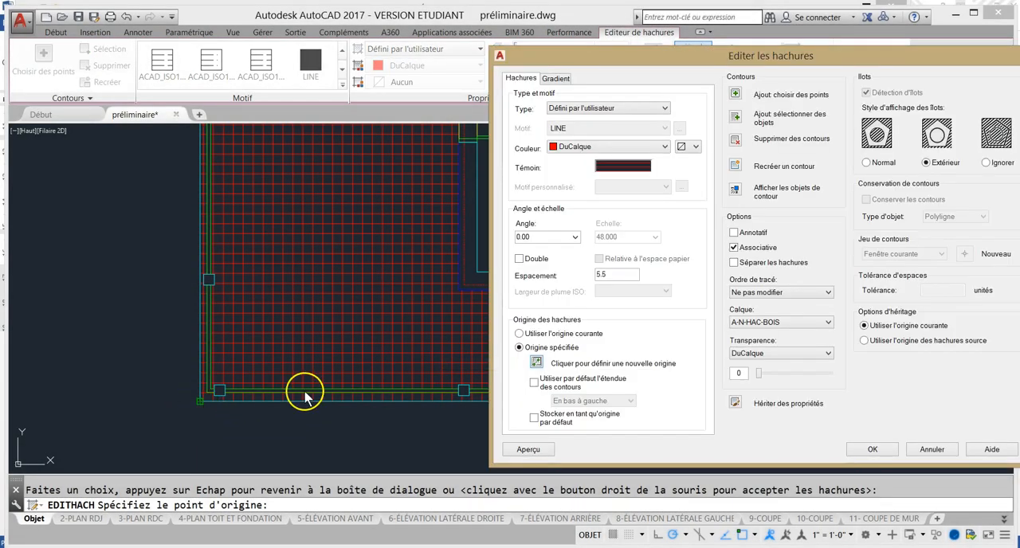
click(529, 449)
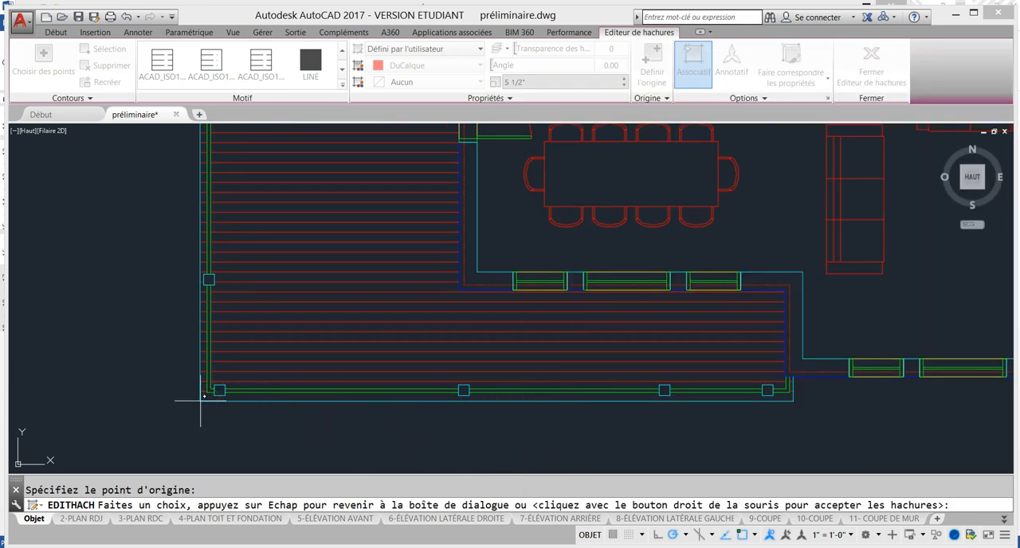
key(Return)
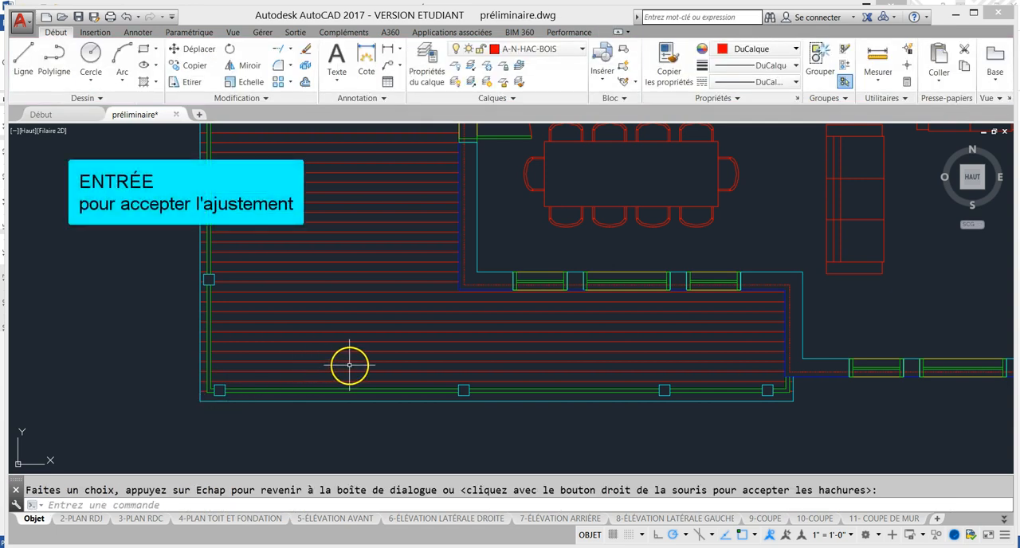
Measure the distance from the terrace's lower-left outer corner up to the first hatch line
scroll(348, 367, down, 2)
middle_drag(364, 341, 318, 368)
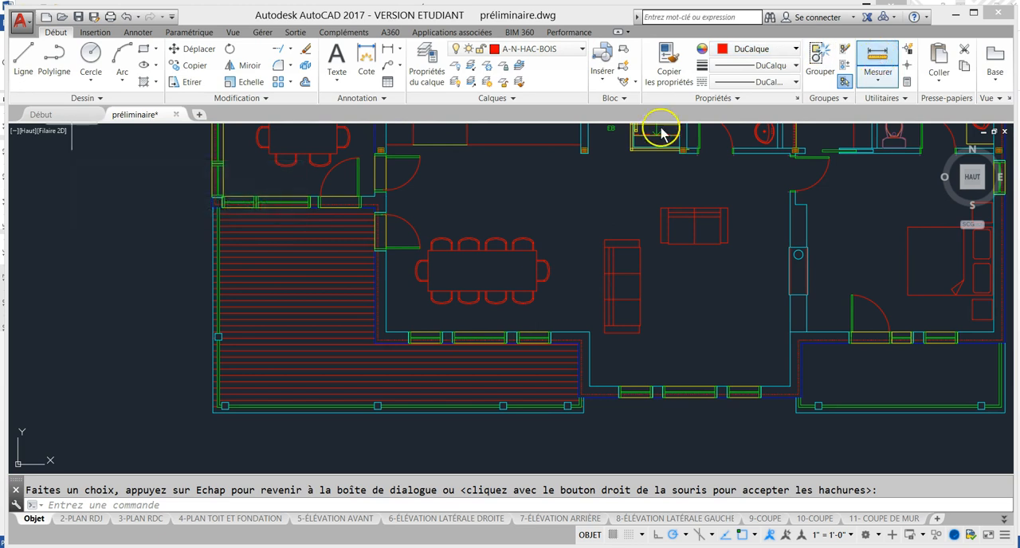
click(877, 64)
scroll(250, 364, up, 5)
middle_drag(135, 362, 303, 315)
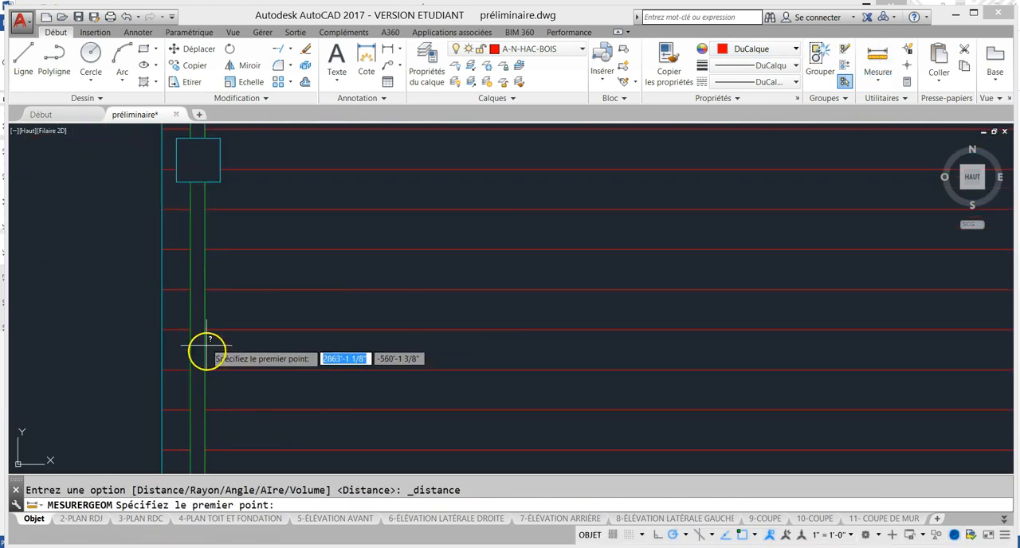
scroll(205, 369, up, 8)
mouse_move(217, 366)
middle_down()
mouse_move(258, 300)
mouse_move(448, 217)
middle_up()
click(155, 219)
scroll(152, 317, down, 10)
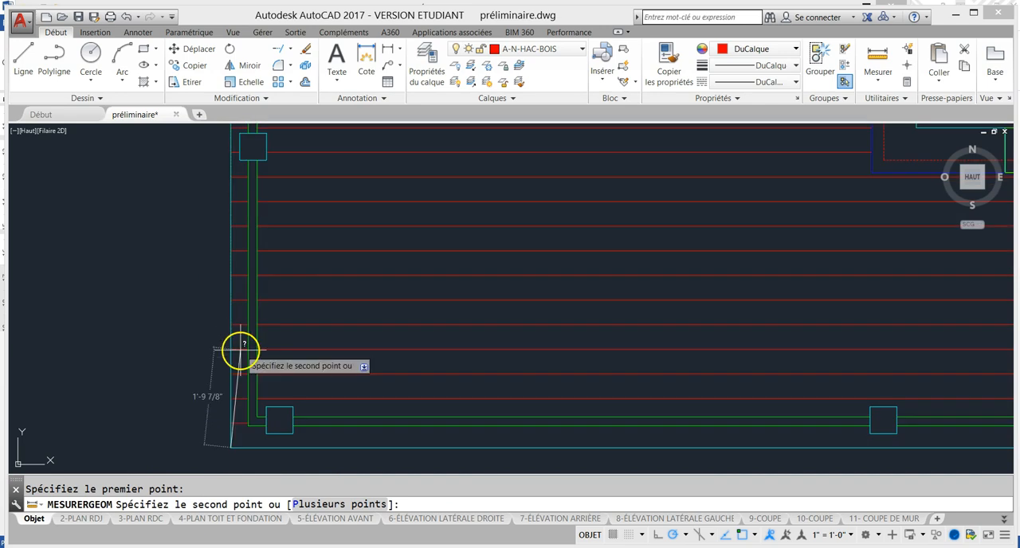
scroll(212, 433, up, 6)
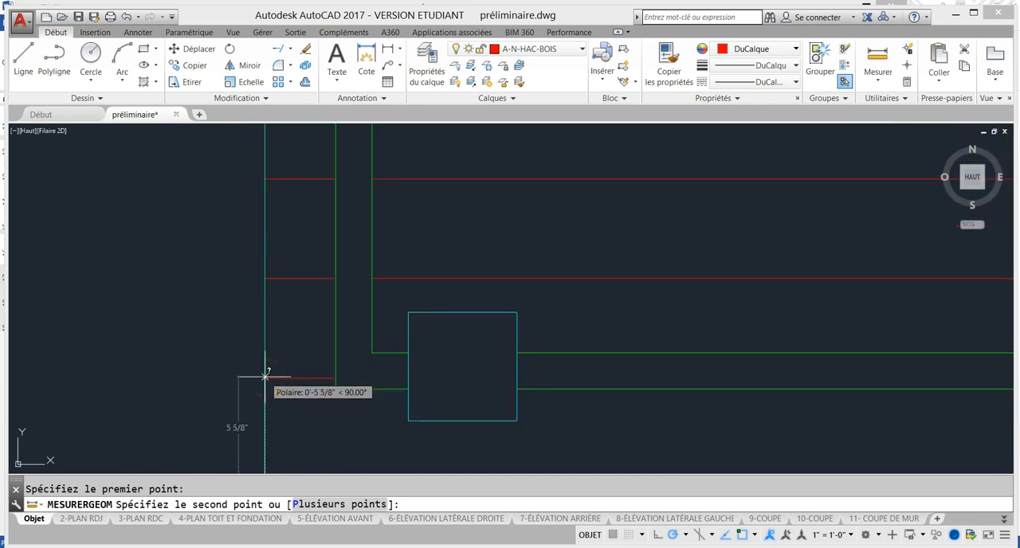
scroll(267, 367, down, 2)
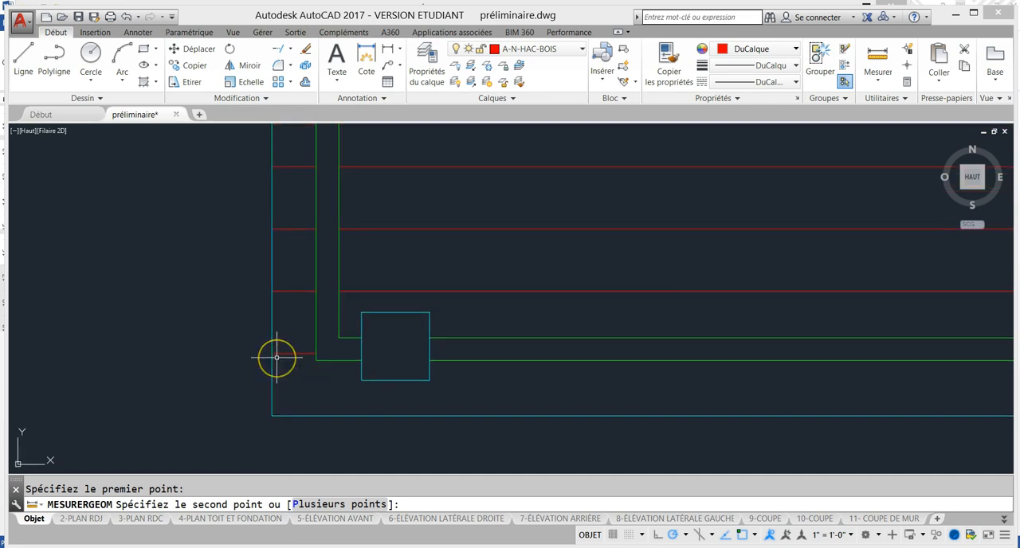
key(Escape)
scroll(275, 357, down, 5)
scroll(276, 357, down, 5)
scroll(302, 344, up, 5)
scroll(311, 330, down, 1)
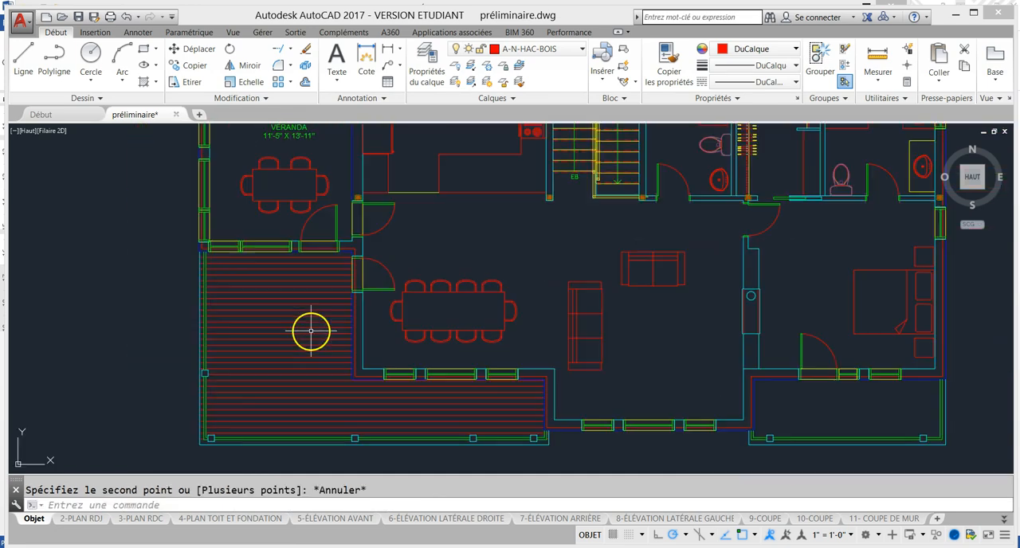
middle_drag(411, 258, 317, 354)
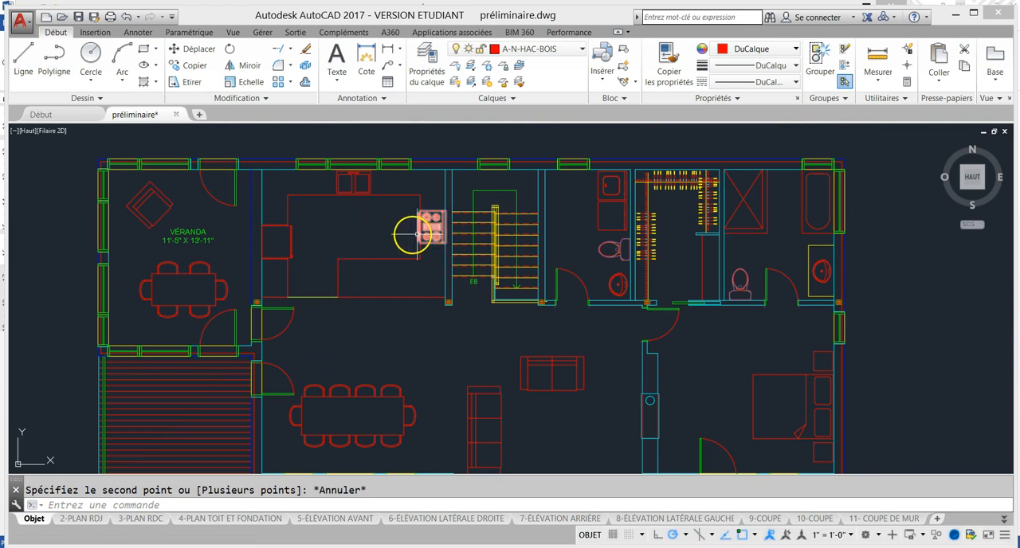
Make A-N-HAC-CER the current layer and hatch the L-shaped kitchen floor area with the LINE pattern
click(562, 51)
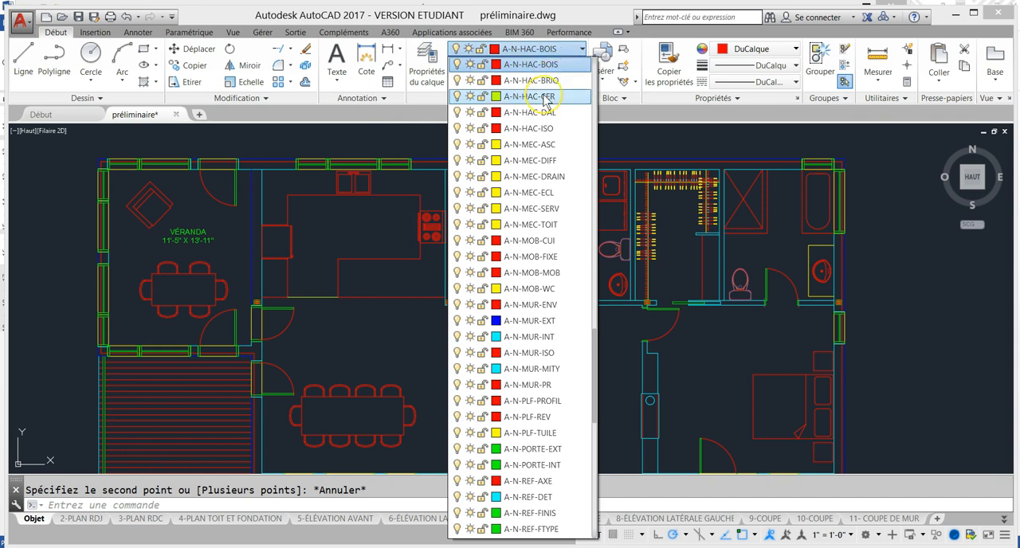
click(544, 95)
click(144, 82)
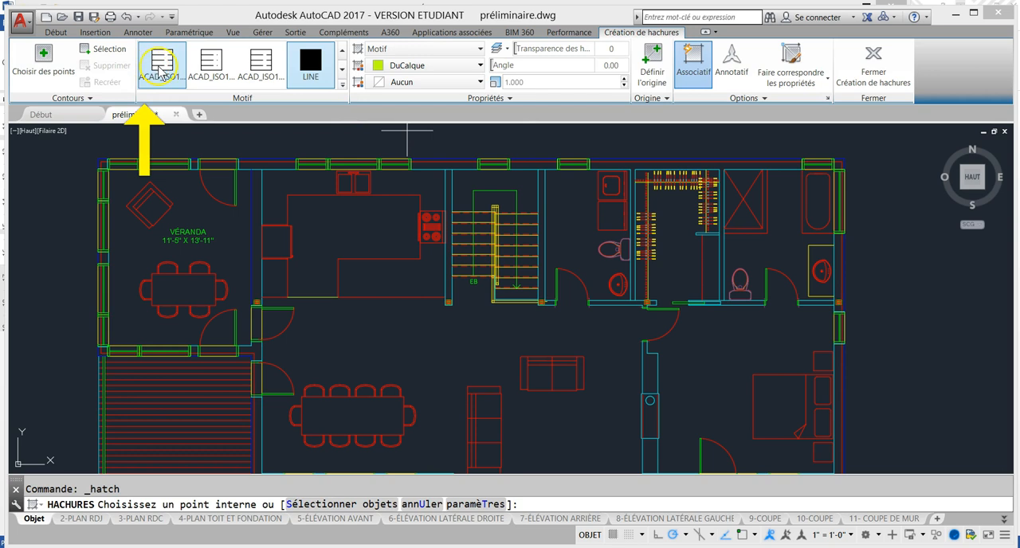
click(358, 231)
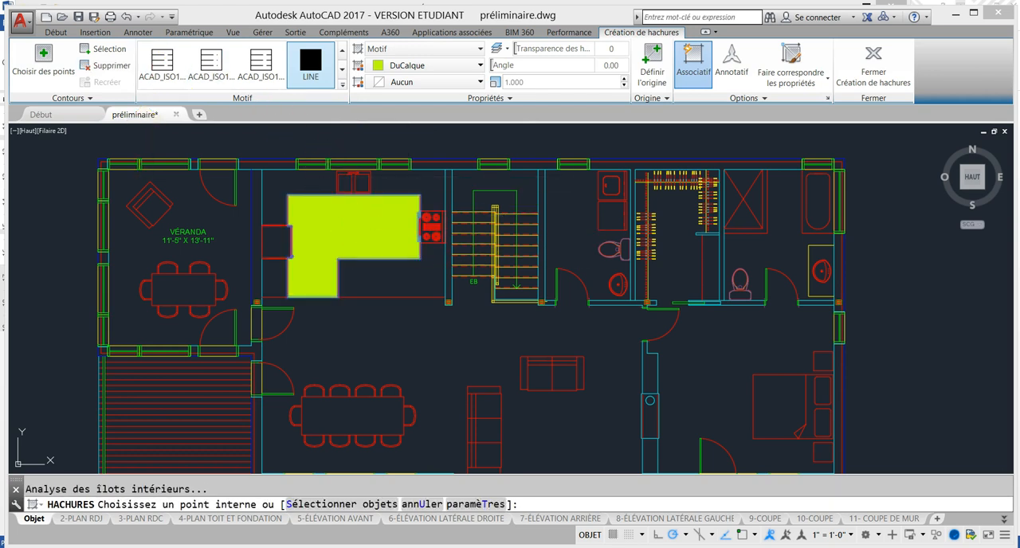
key(Return)
Edit the kitchen floor hatch to the user-defined type (Défini par l'utilisateur) with a spacing of 12 and the Double option enabled
click(361, 226)
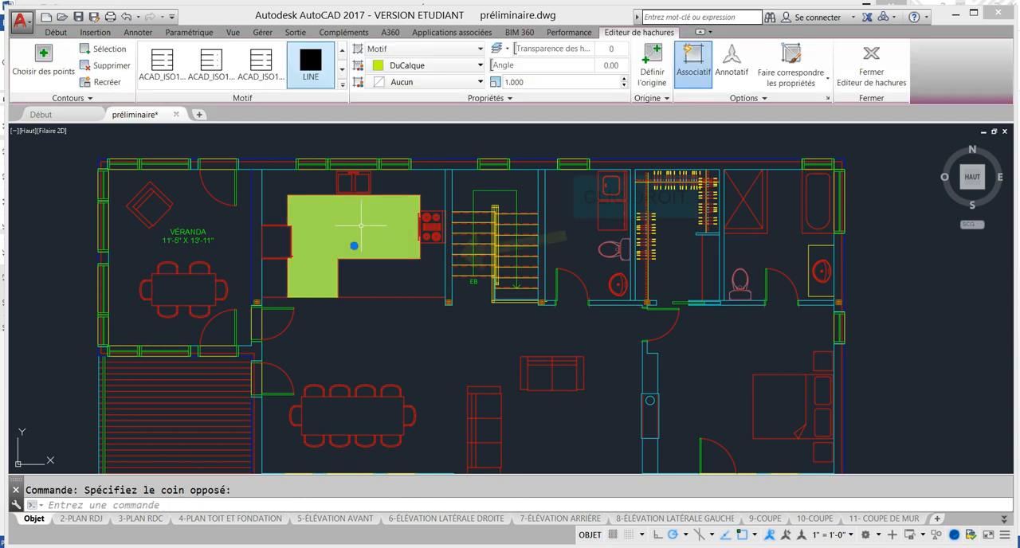
right_click(362, 222)
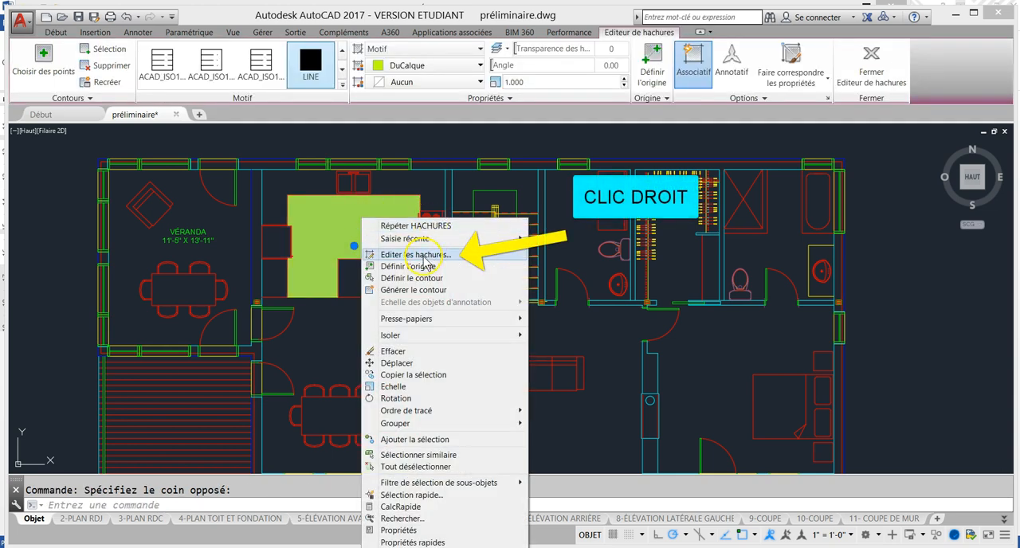
click(422, 255)
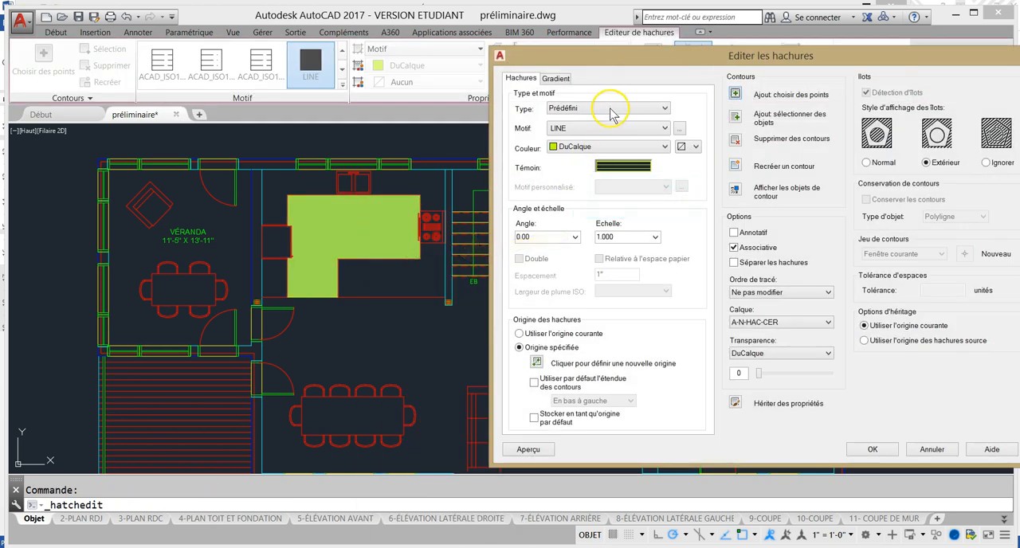
click(604, 114)
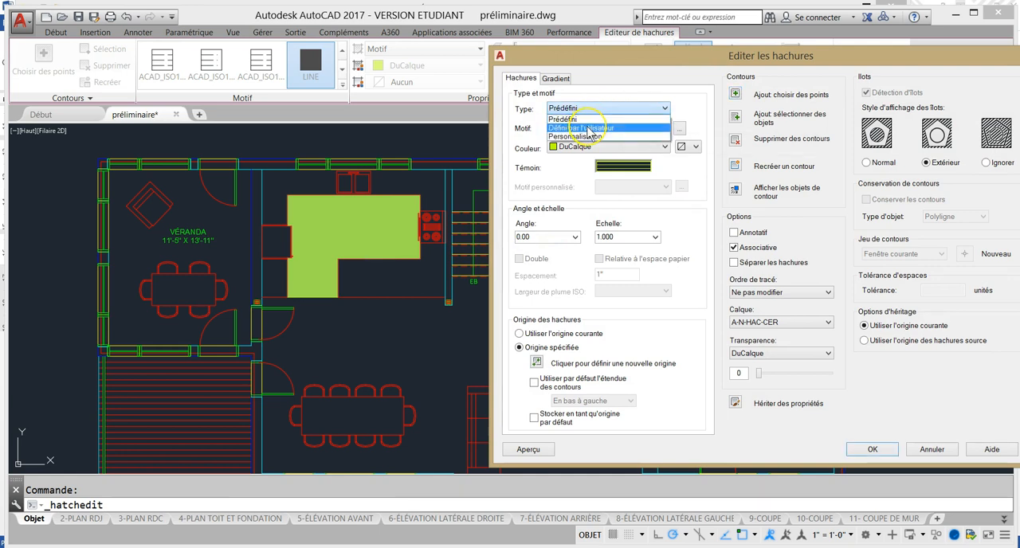
click(589, 128)
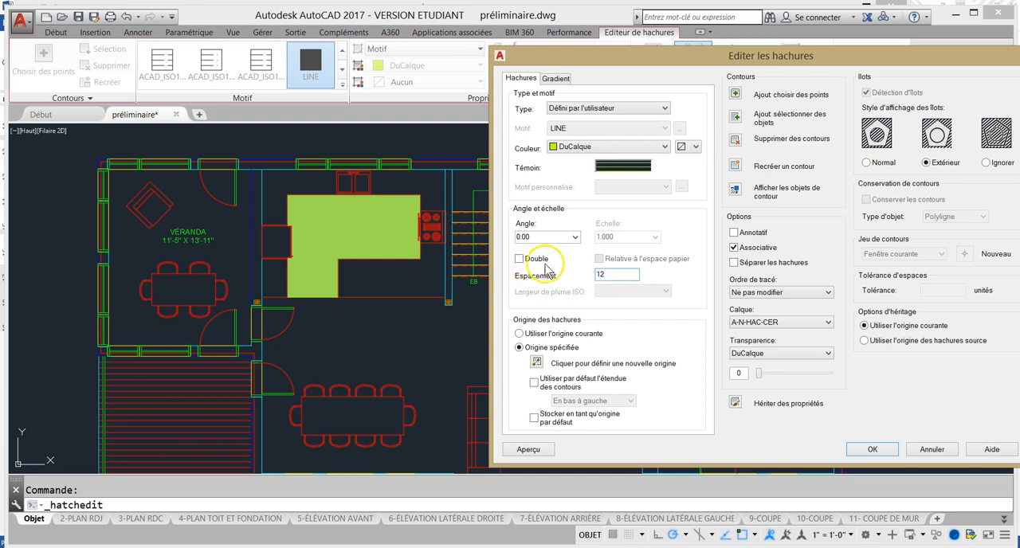
click(518, 259)
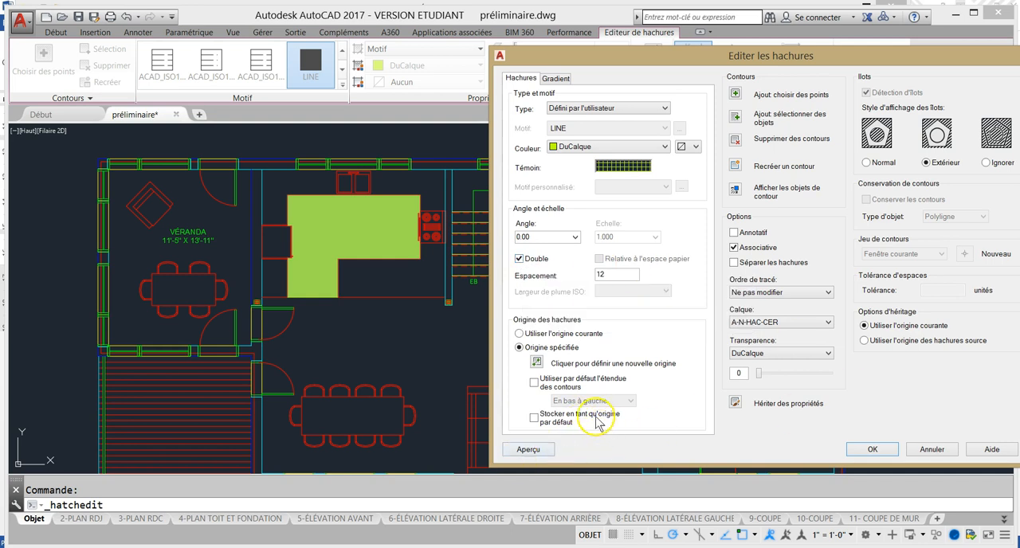
Set the kitchen hatch's origin to the floor area's lower-left corner, preview the hatch and accept the edit
click(538, 362)
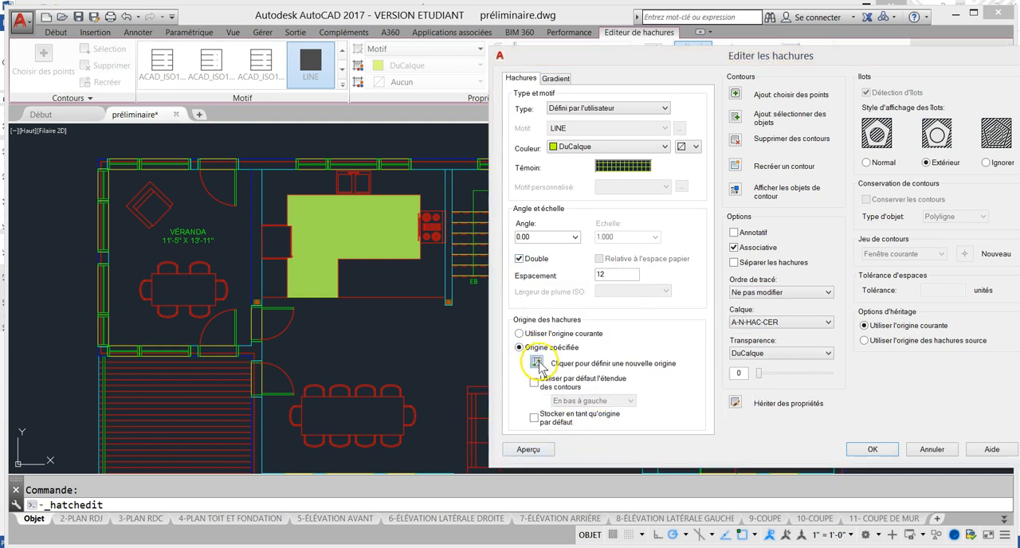
scroll(278, 296, up, 5)
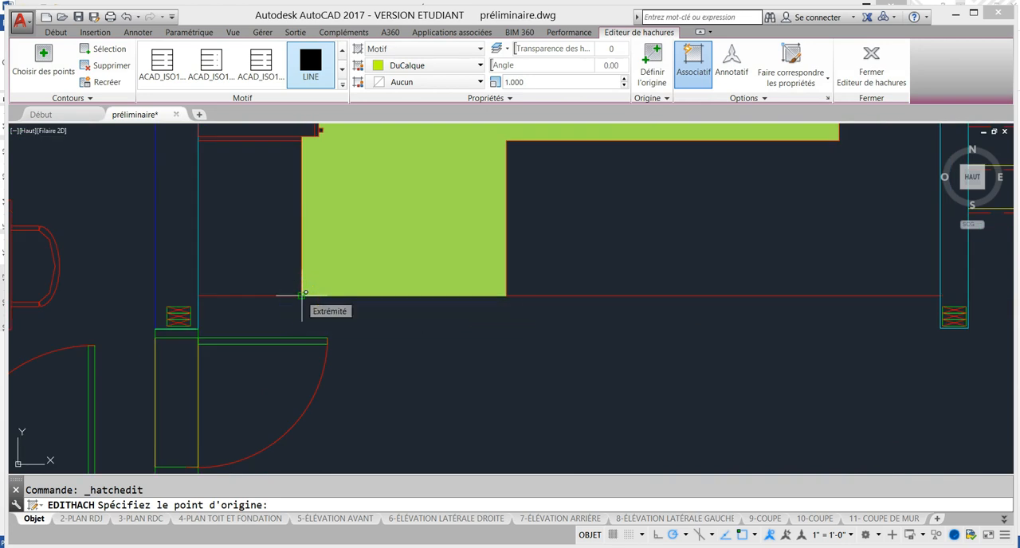
click(302, 296)
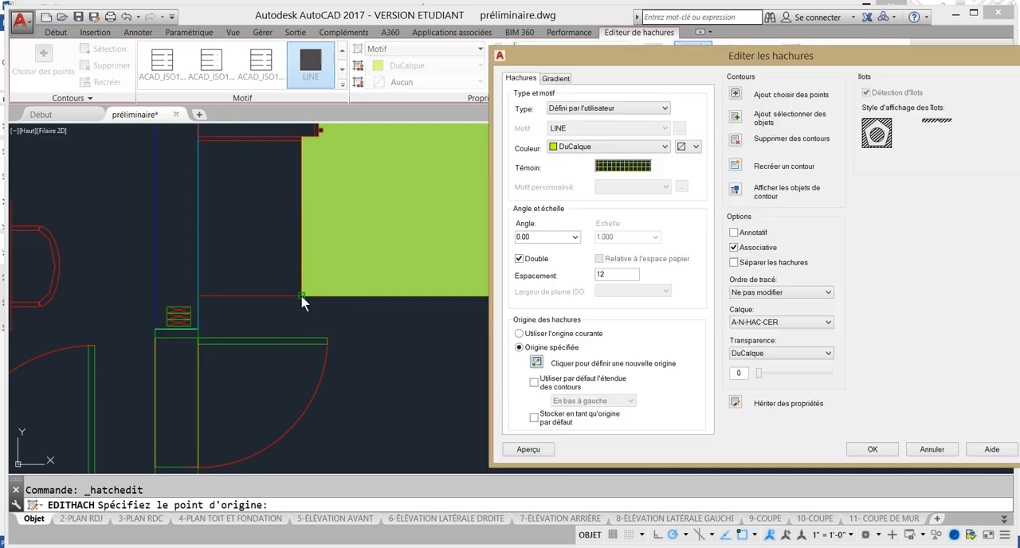
click(528, 449)
scroll(473, 362, down, 2)
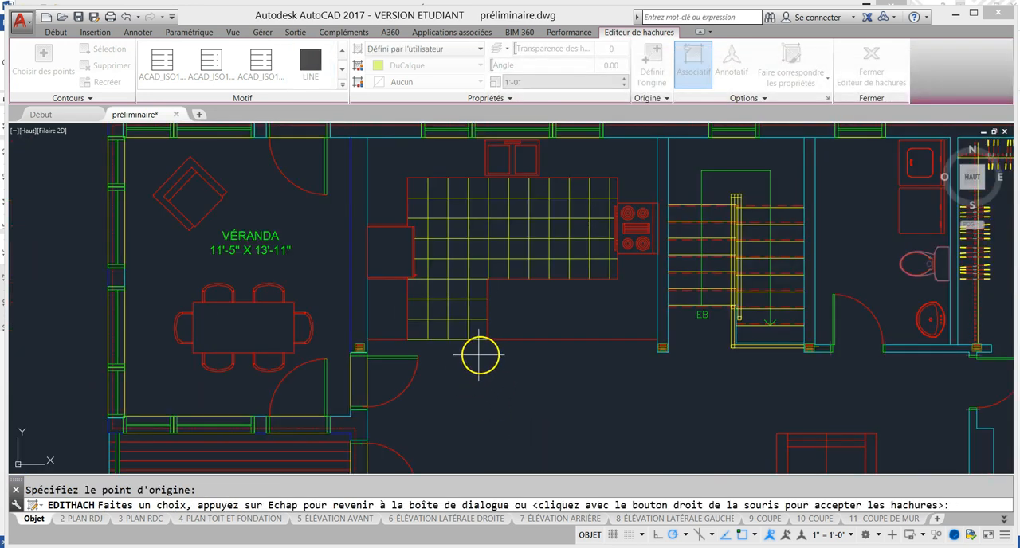
middle_drag(475, 357, 375, 366)
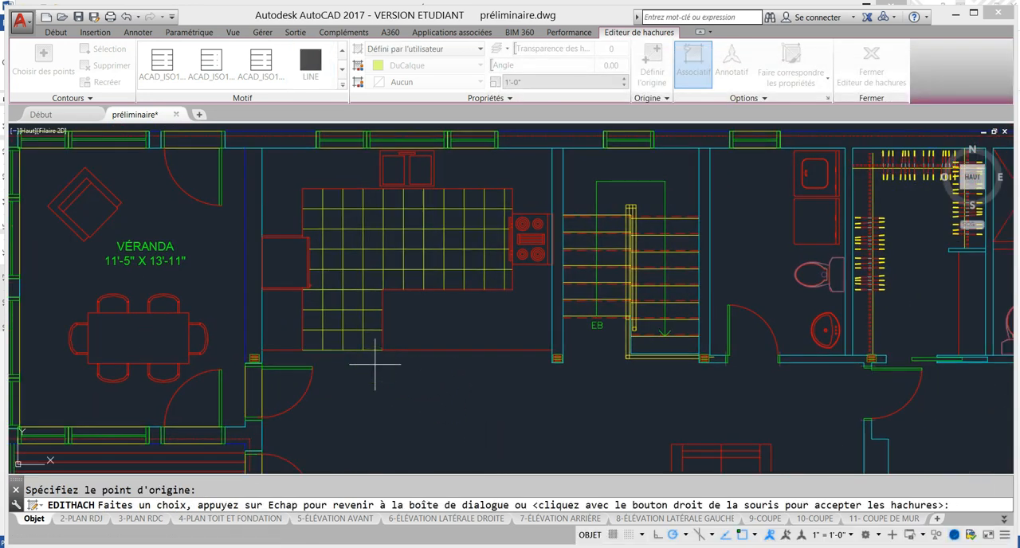
key(Return)
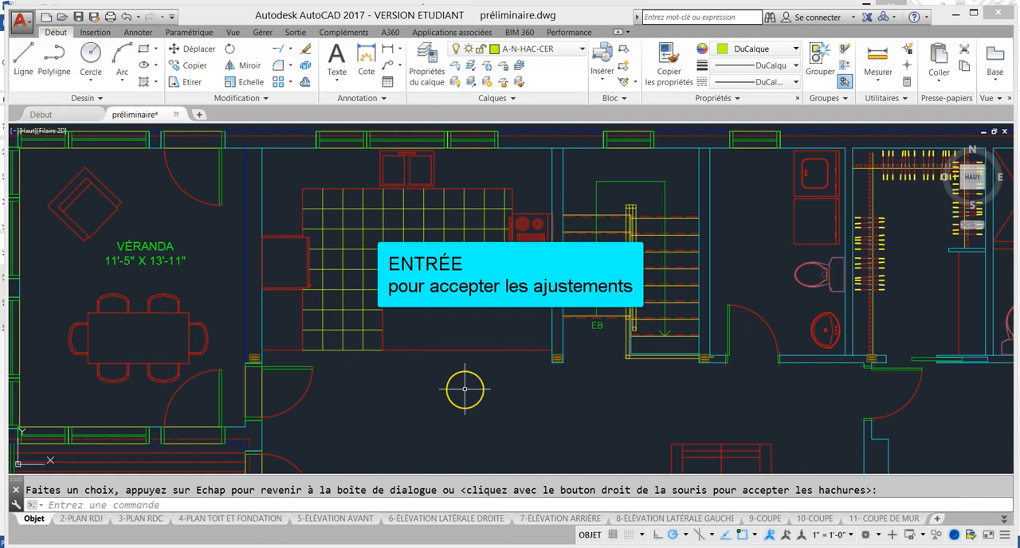